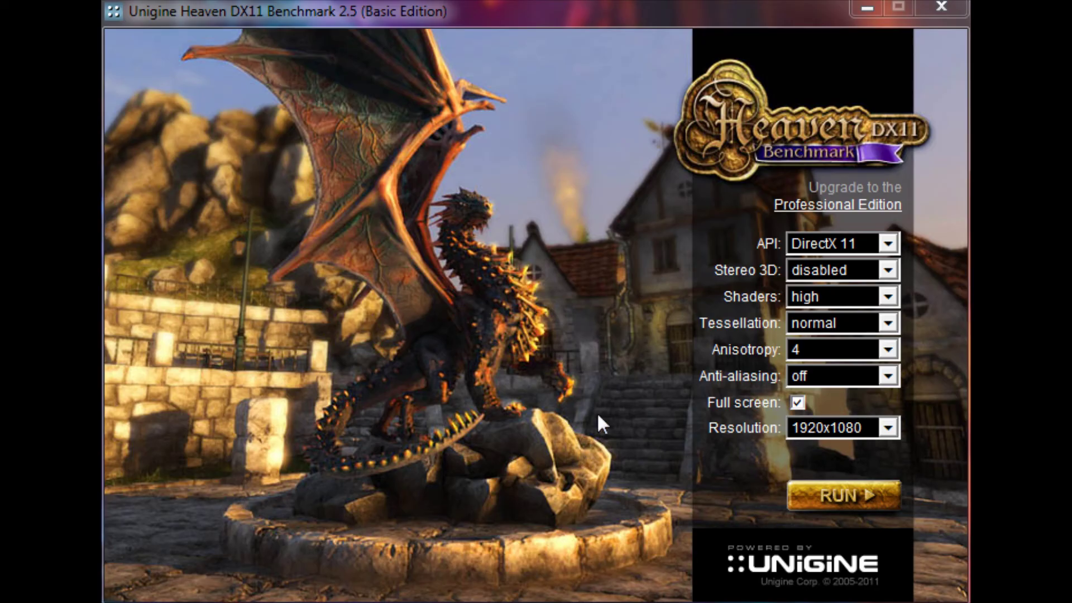
Keep resolution at 1920x1080, set anti-aliasing to 8x and anisotropic filtering to 8
left_click(856, 425)
left_click(856, 425)
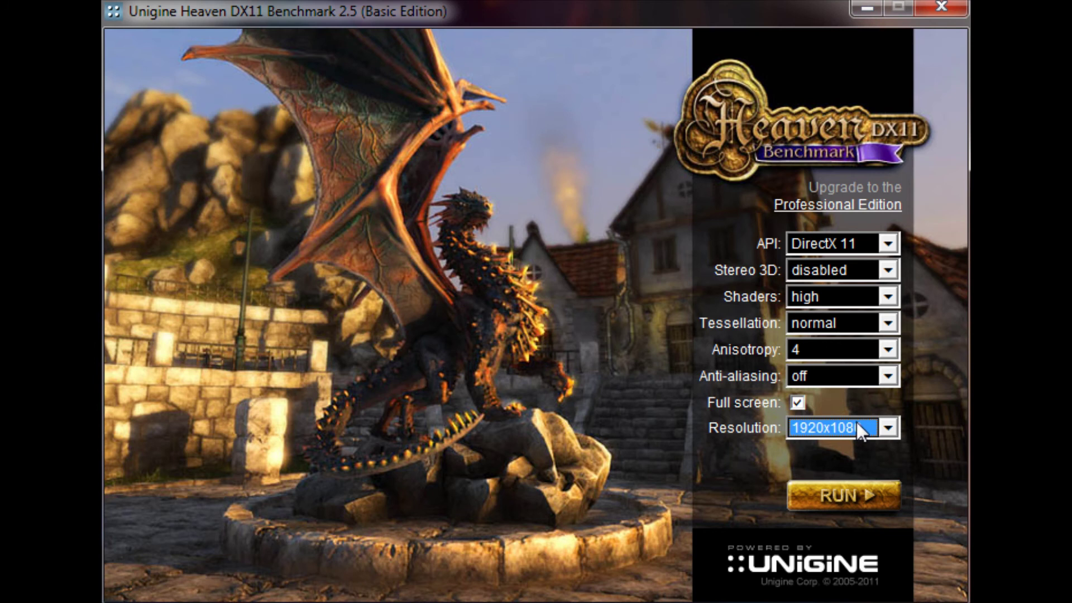
left_click(819, 375)
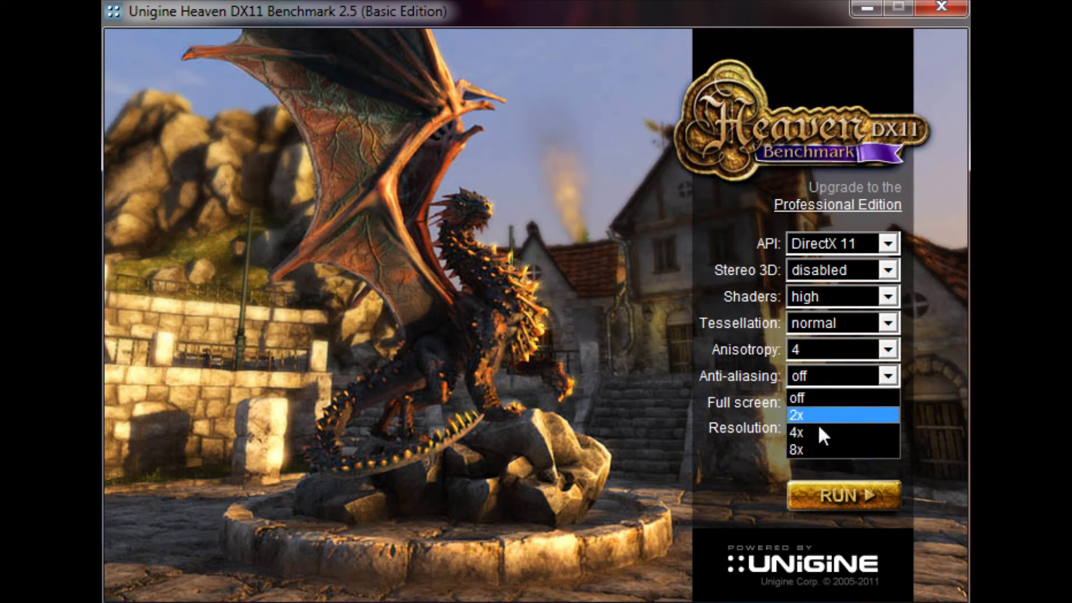
left_click(832, 444)
left_click(818, 348)
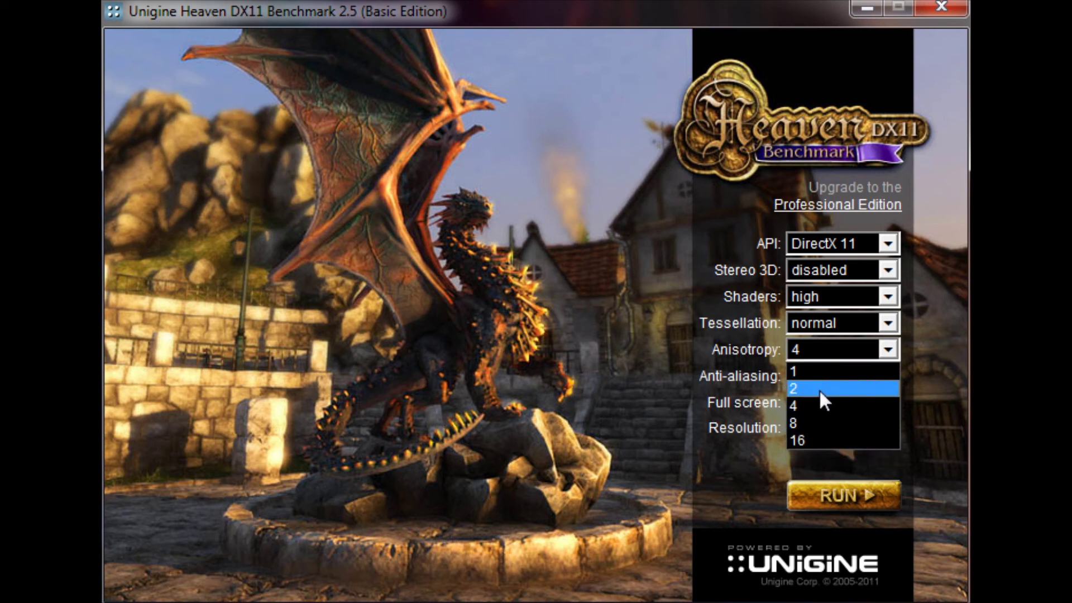
left_click(847, 416)
left_click(811, 324)
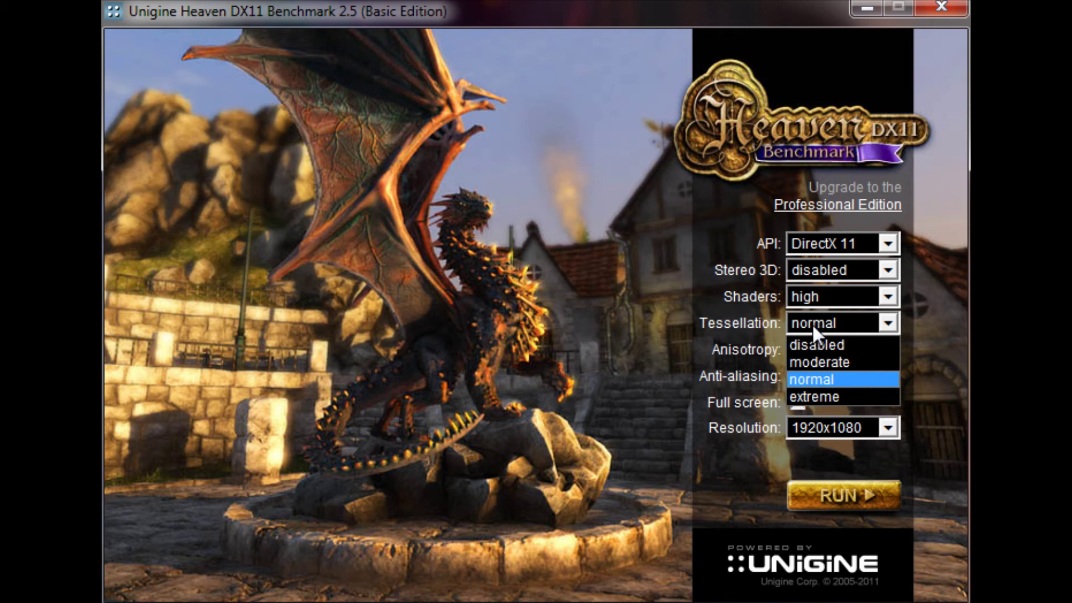
left_click(812, 323)
Keep high shaders, Stereo 3D disabled and DirectX 11; set tessellation extreme, anisotropy 4
left_click(806, 302)
left_click(815, 347)
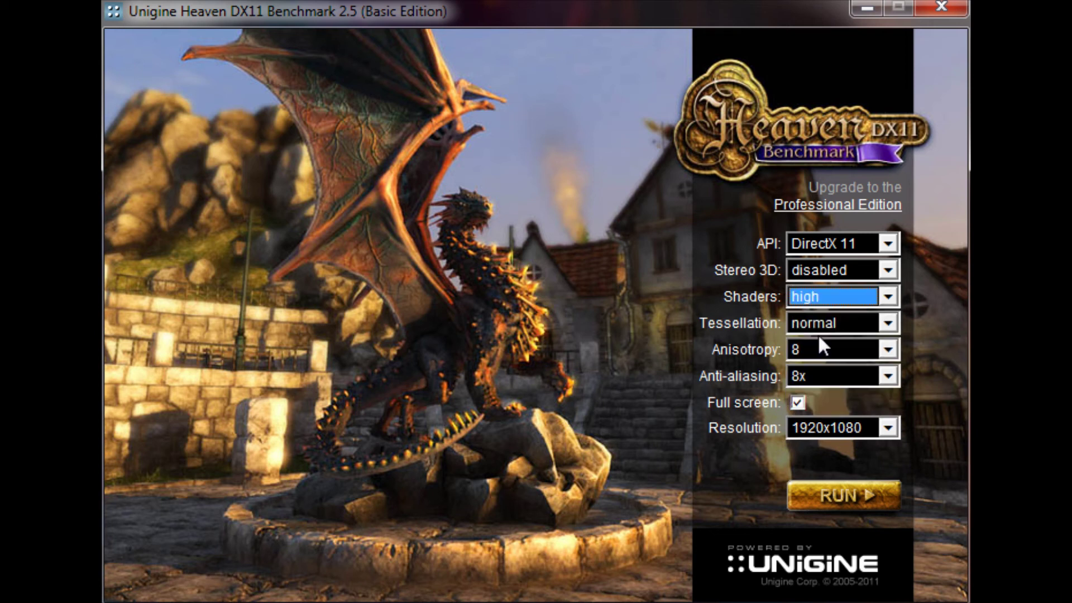
left_click(827, 268)
left_click(825, 267)
left_click(823, 241)
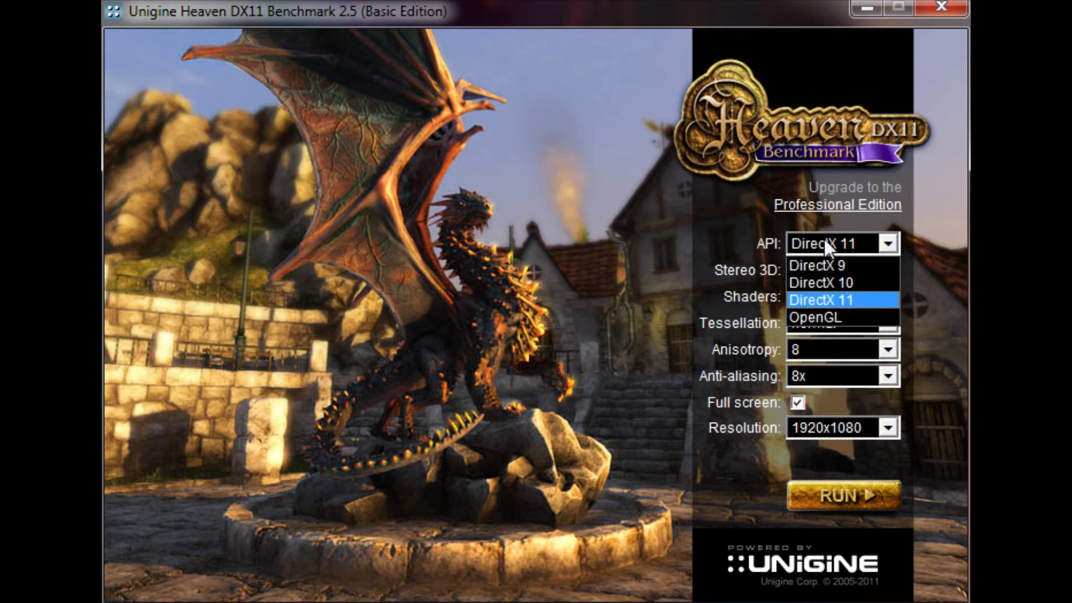
left_click(824, 241)
left_click(837, 322)
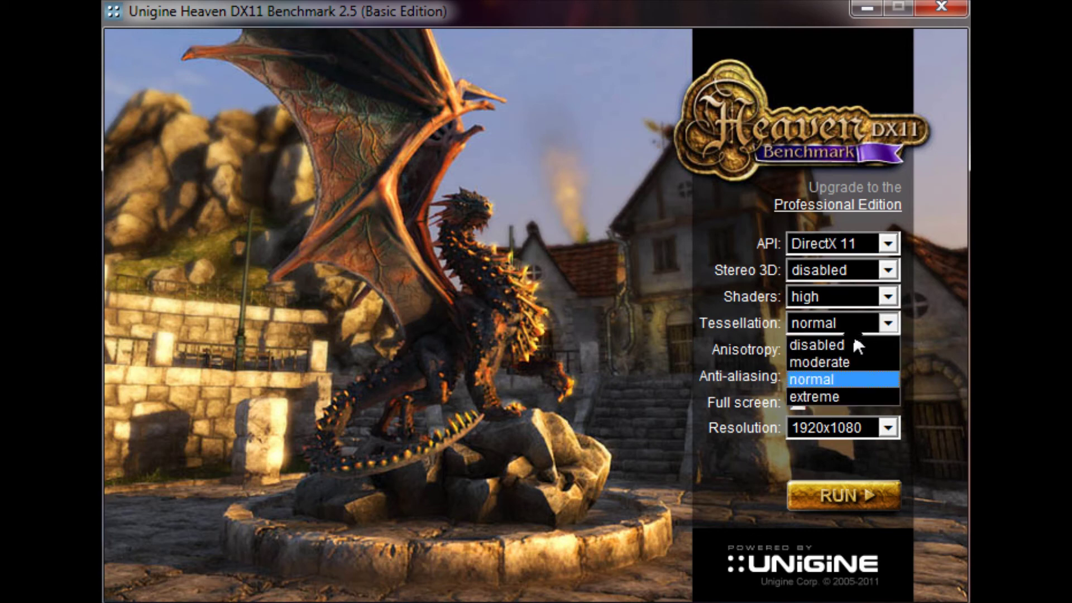
left_click(826, 393)
left_click(822, 346)
left_click(811, 410)
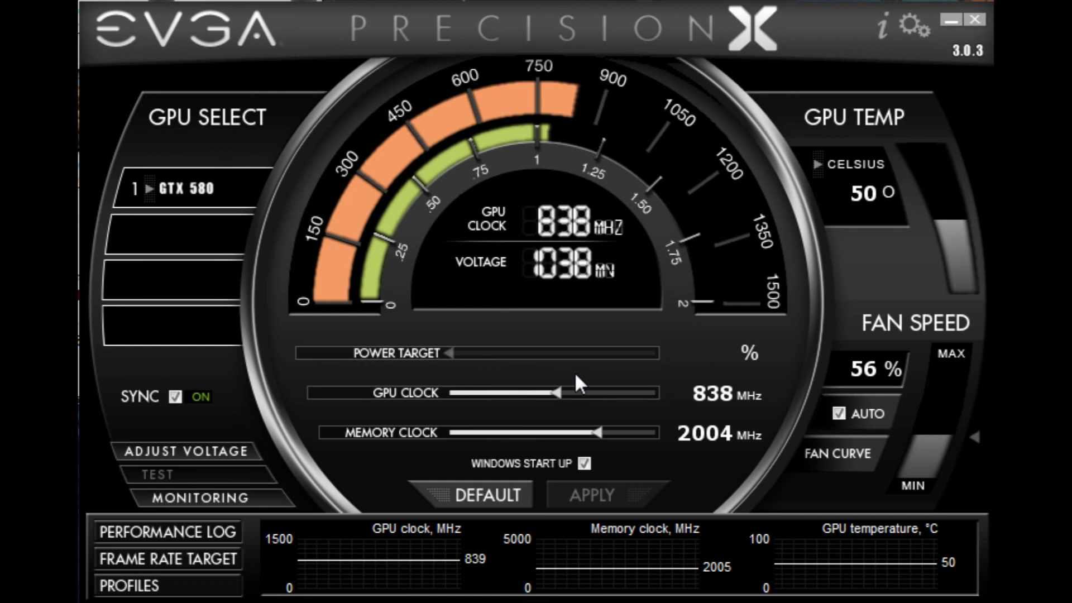
Reset the Precision X GPU clock from 838 MHz back to the 772 MHz default
left_click(477, 493)
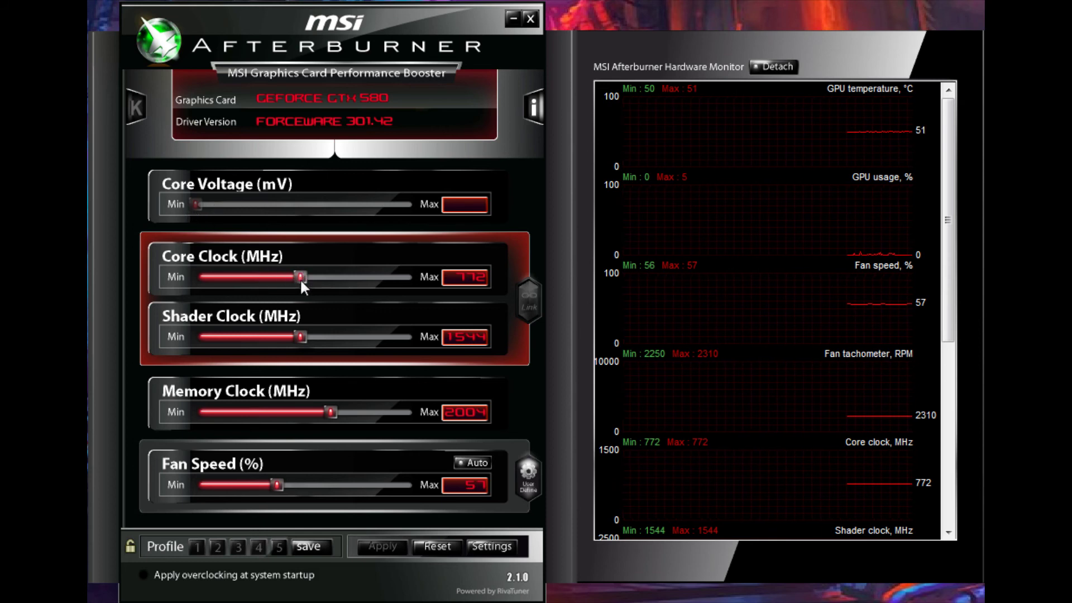
Raise the Afterburner core clock to 818 MHz and set fan speed to Auto
mouse_move(300, 279)
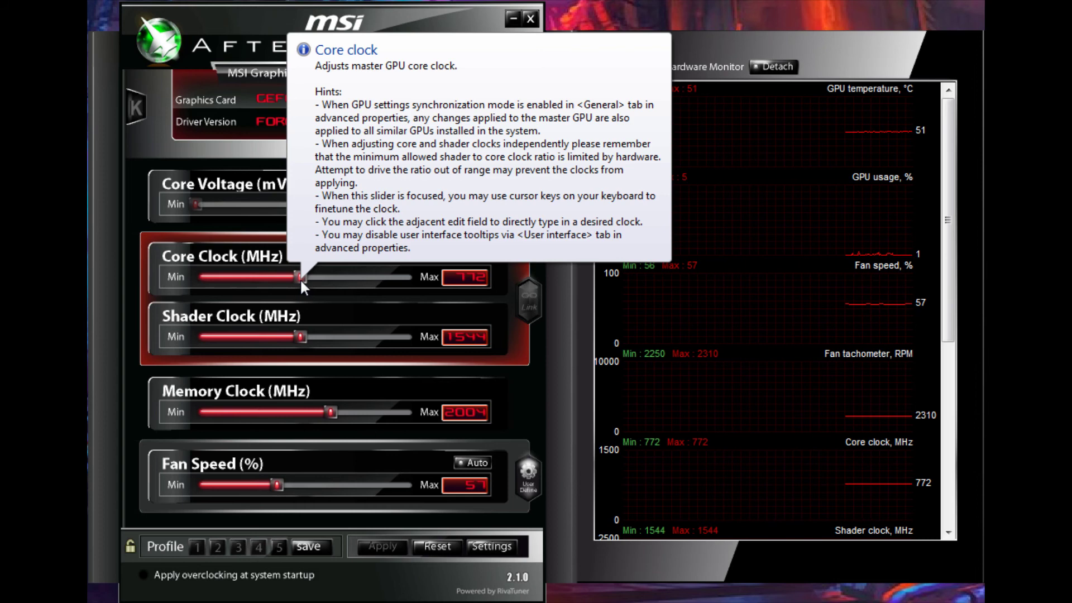
left_click_drag(300, 278, 314, 281)
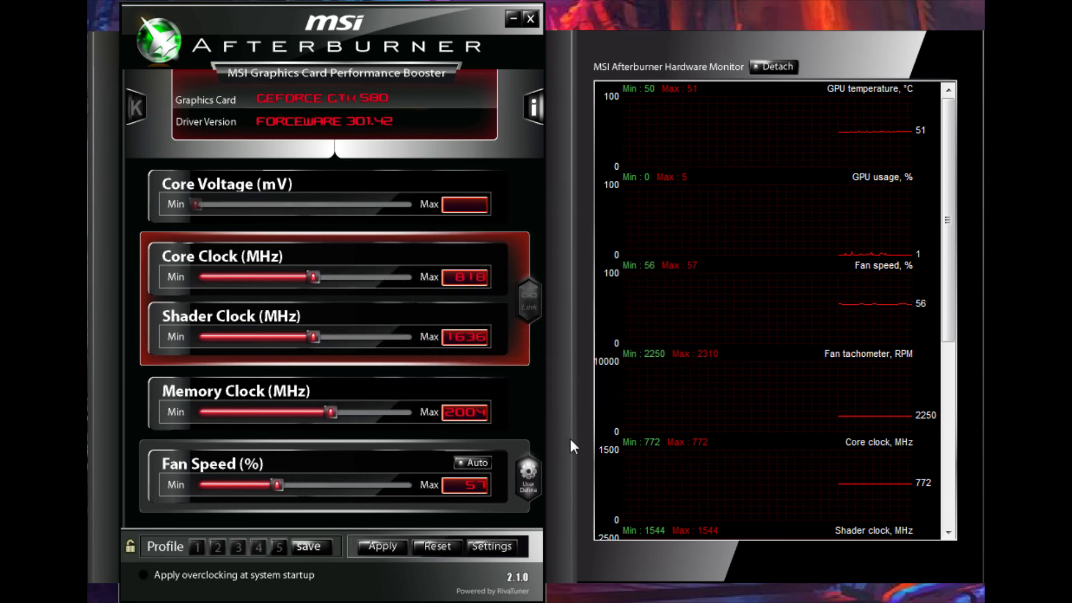
scroll(553, 413, "down", 1)
scroll(768, 369, "down", 1)
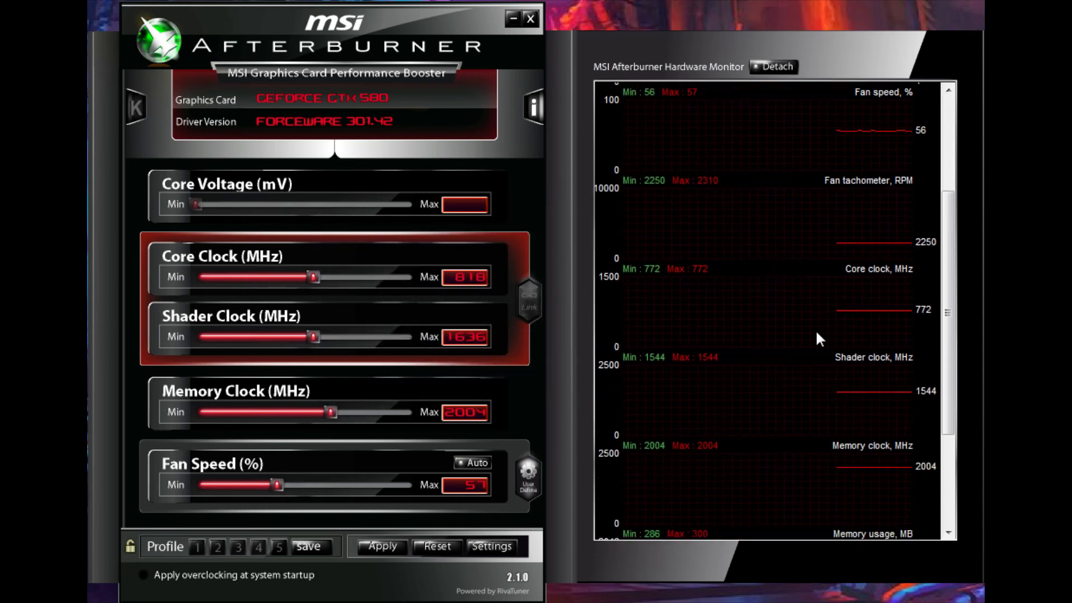
scroll(815, 329, "down", 2)
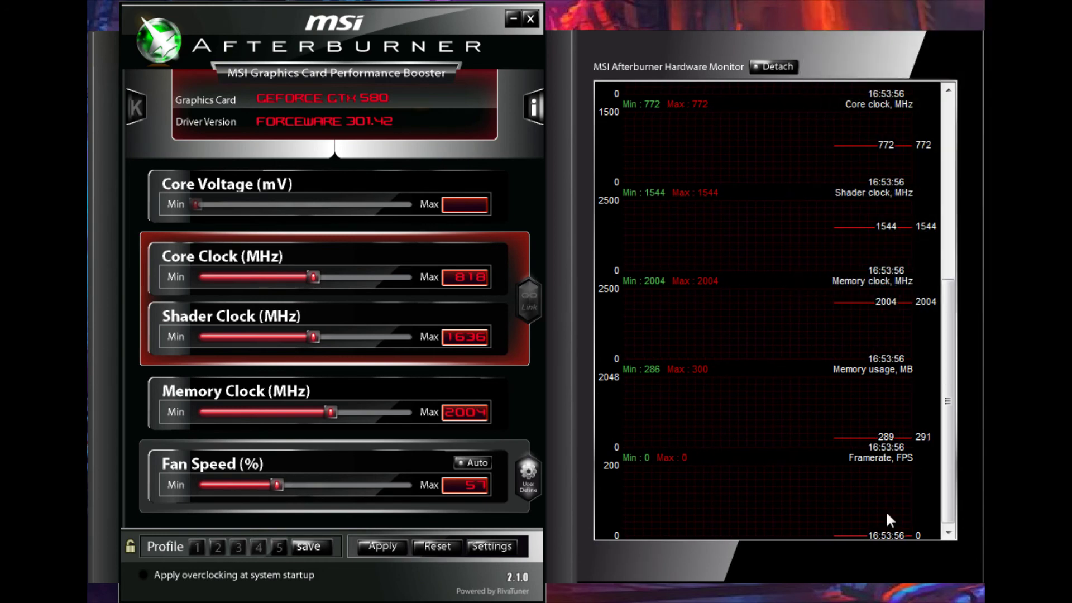
scroll(720, 397, "up", 3)
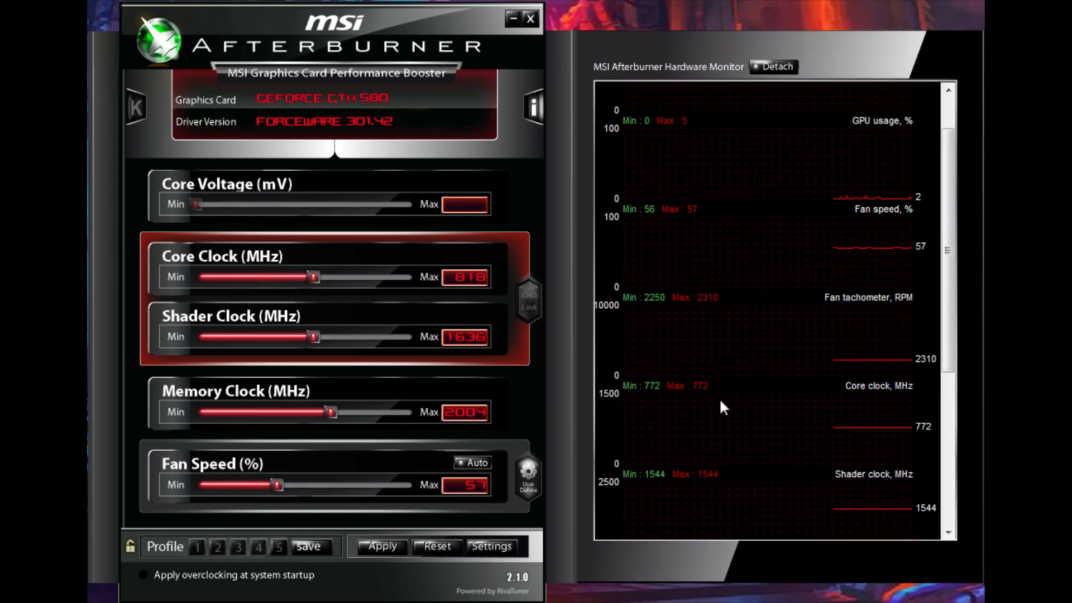
scroll(719, 398, "up", 1)
left_click(469, 462)
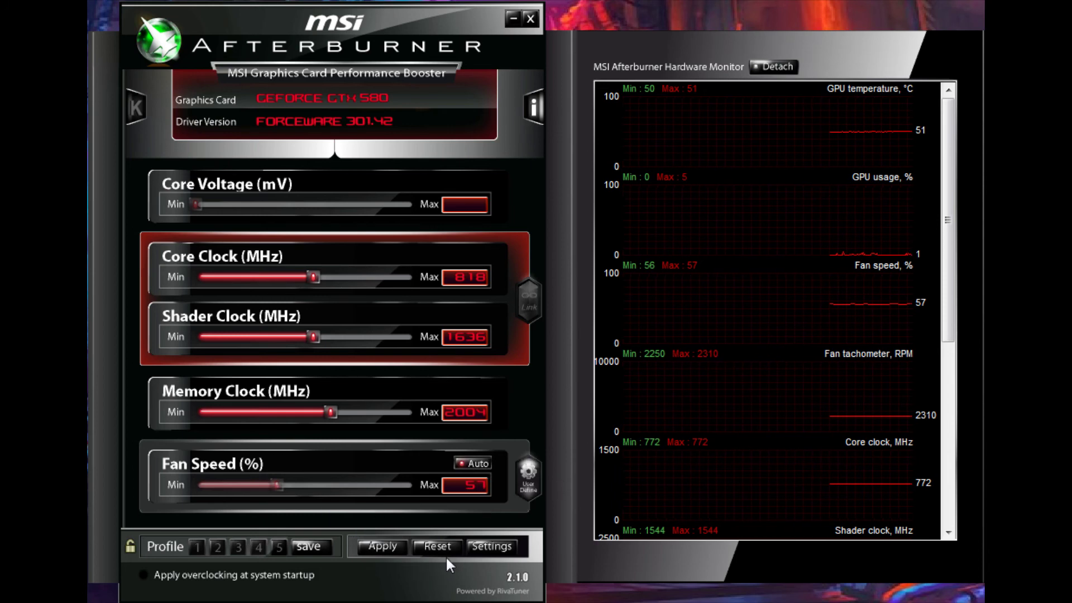
In Afterburner properties, unlock voltage control and voltage monitoring, then view fan settings
left_click(479, 549)
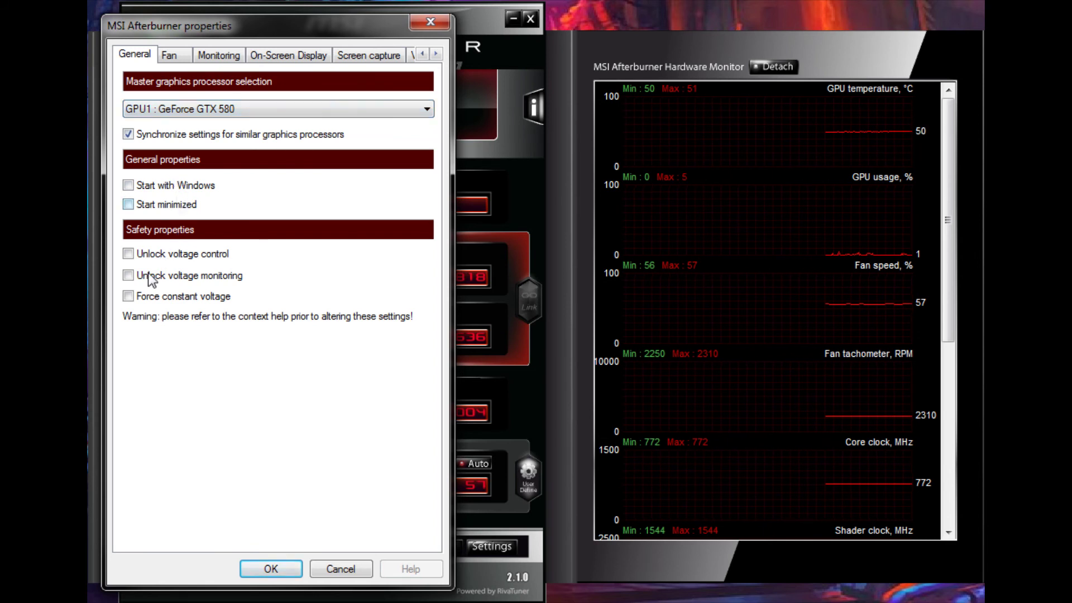
left_click(170, 256)
left_click(220, 281)
left_click(188, 55)
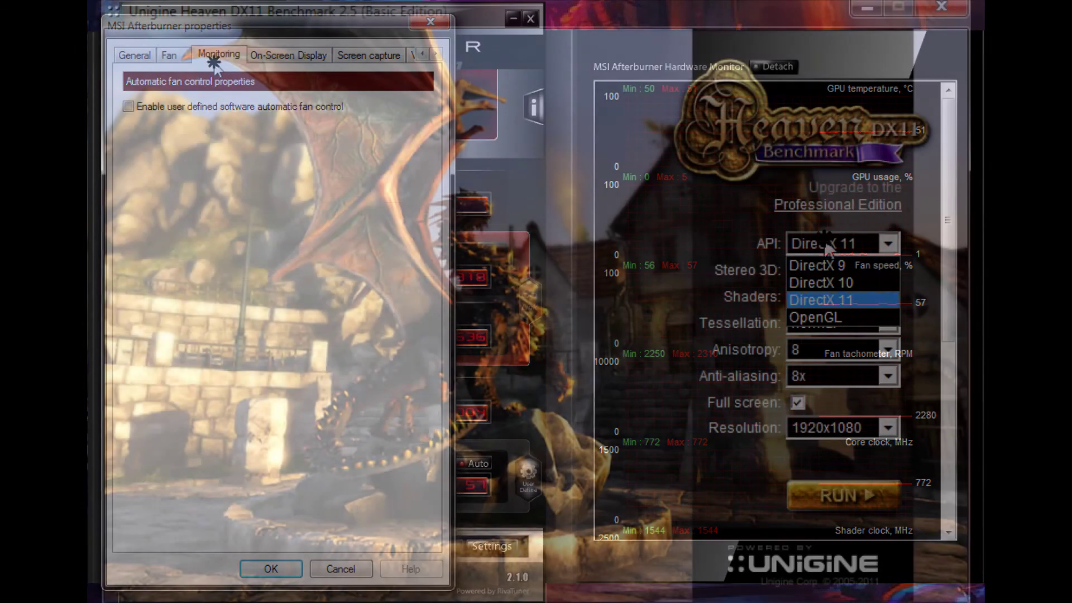
Keep DirectX 11 as the API and switch tessellation back to extreme
left_click(825, 244)
left_click(847, 325)
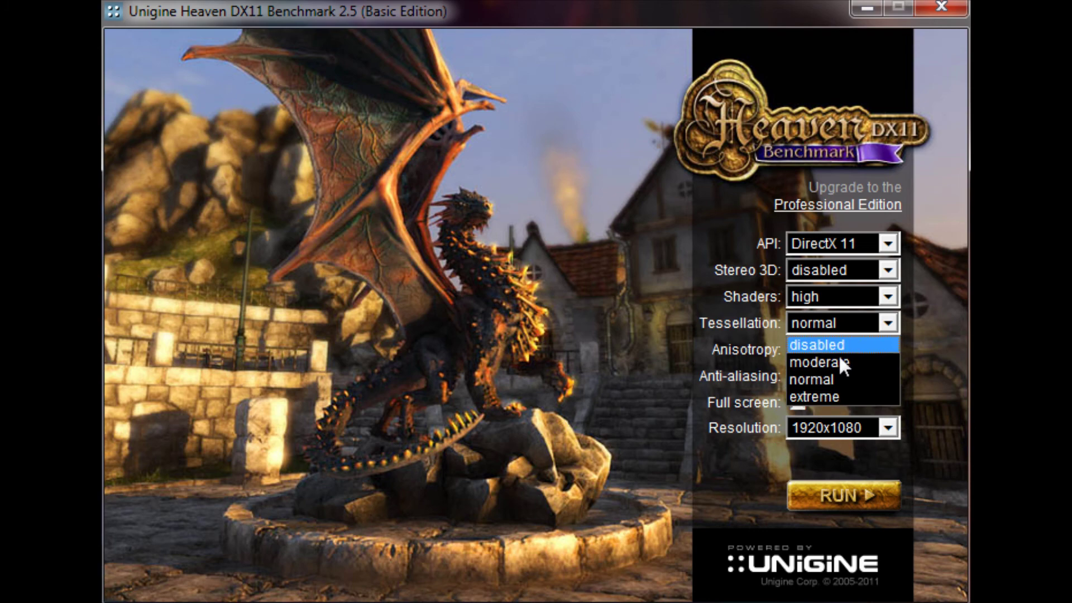
left_click(827, 395)
left_click(820, 348)
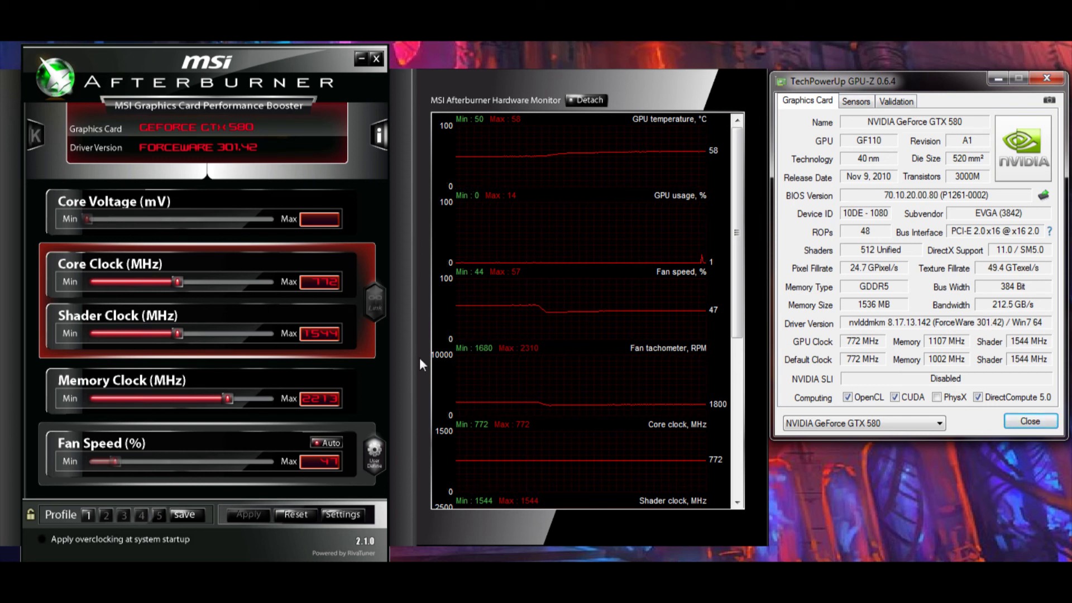
Set the memory clock to 2206, apply it, and check the clocks in GPU-Z
left_click_drag(229, 394, 203, 397)
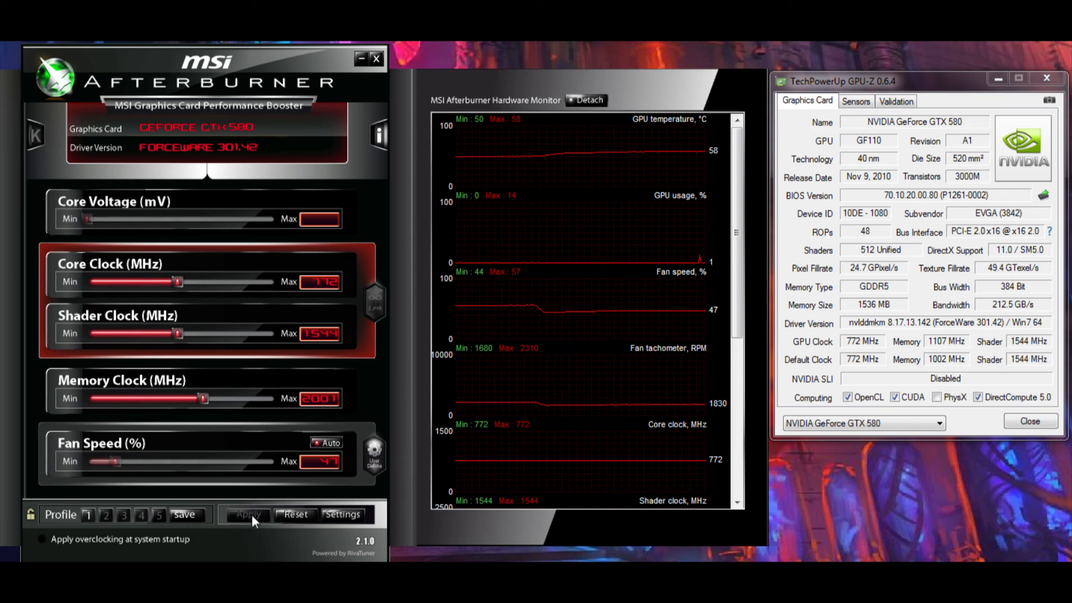
left_click(1003, 306)
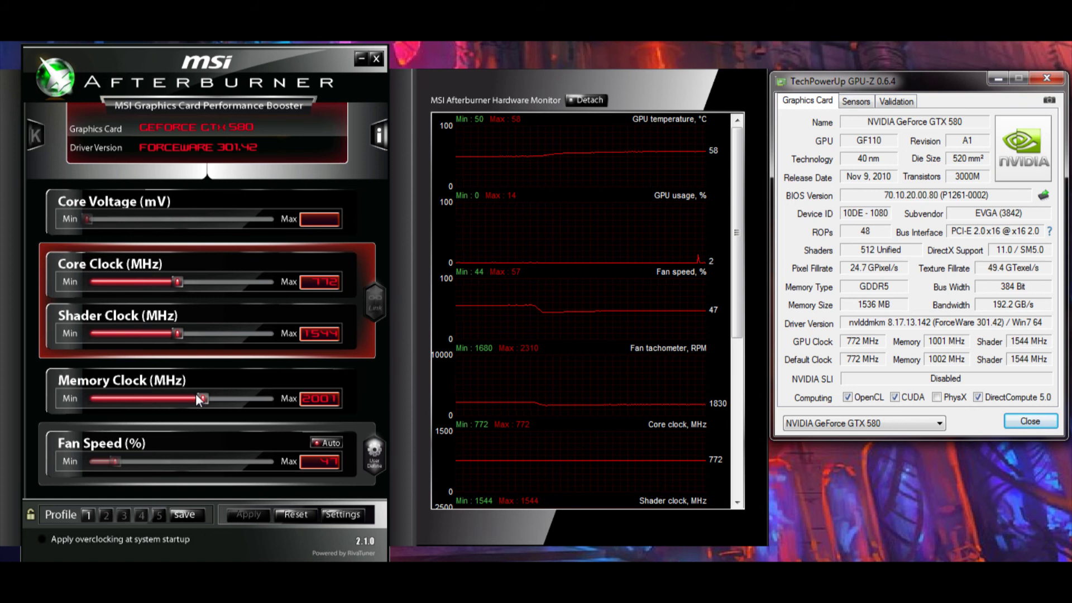
left_click_drag(201, 396, 228, 403)
left_click(253, 514)
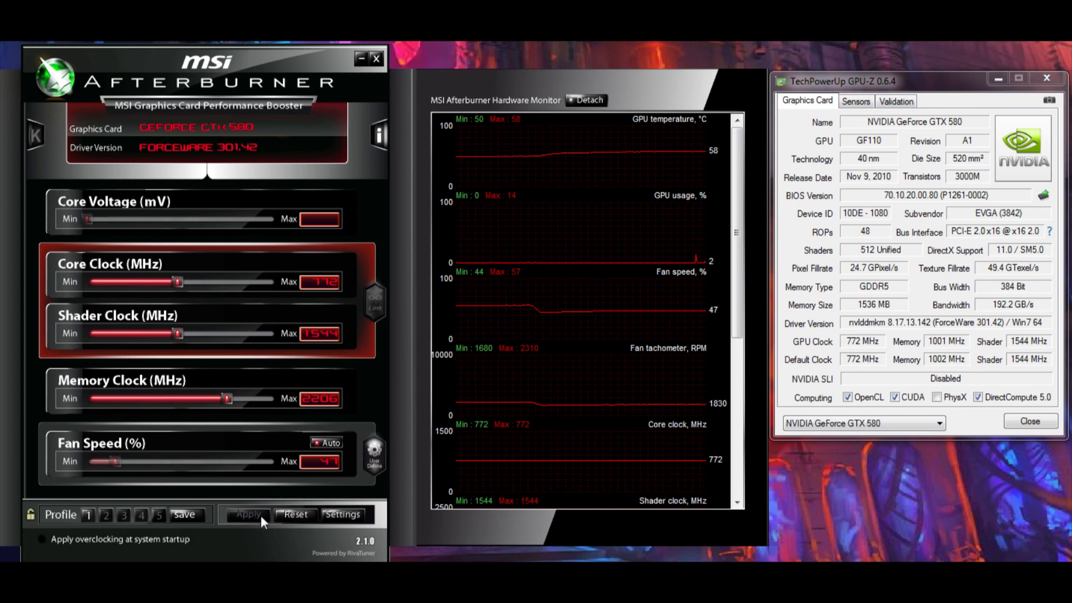
left_click(958, 342)
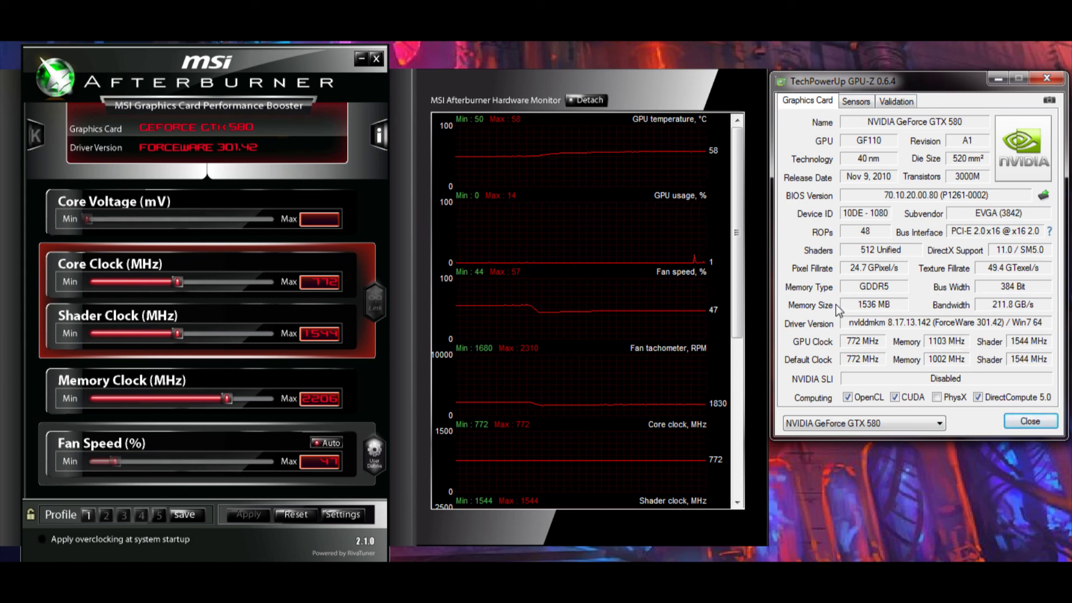
mouse_move(940, 345)
mouse_move(1024, 307)
Apply a 2277 memory clock, confirm GPU-Z reads 1139 MHz, then reset to 2004
left_click_drag(231, 401, 237, 406)
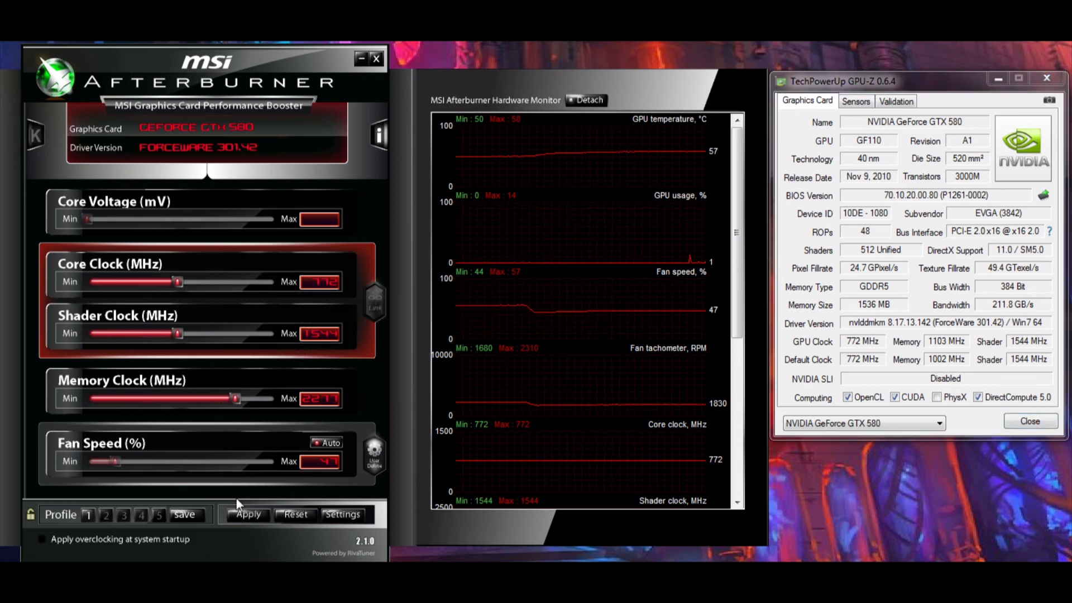
left_click(239, 515)
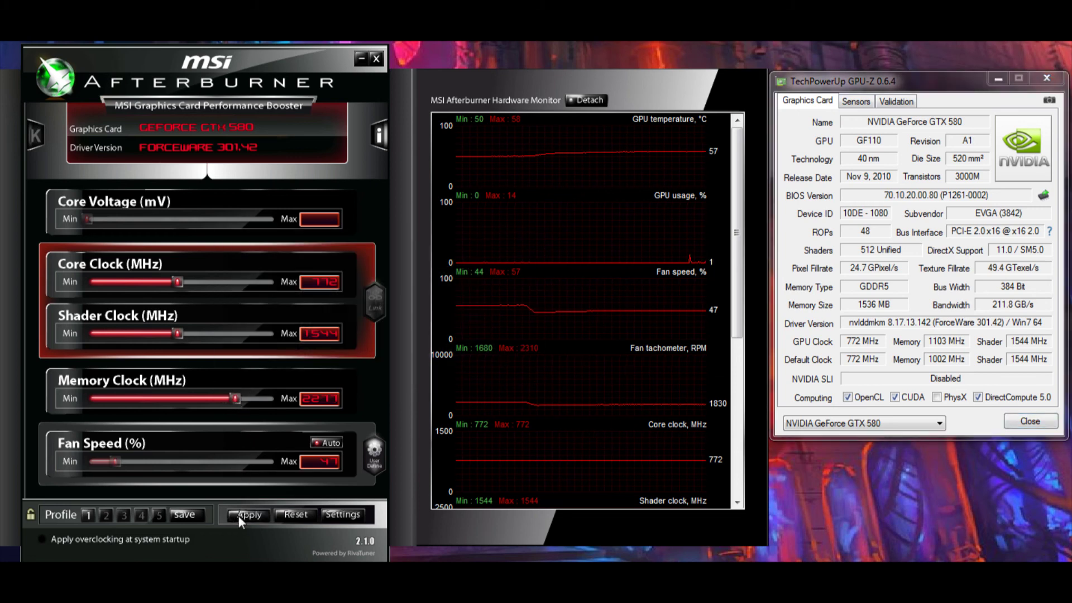
left_click(862, 385)
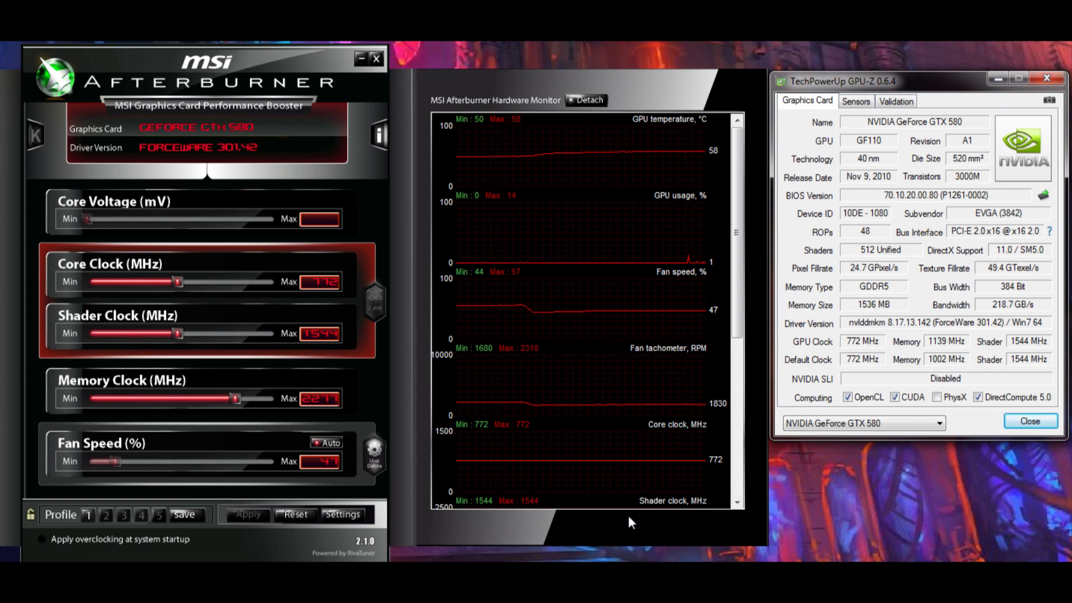
left_click(303, 514)
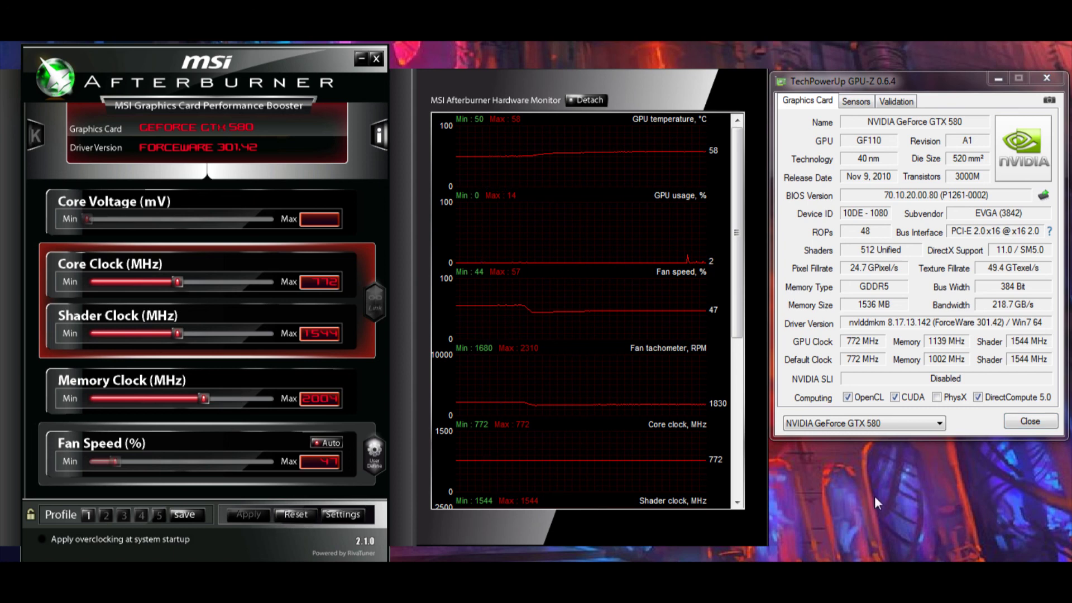
left_click(974, 419)
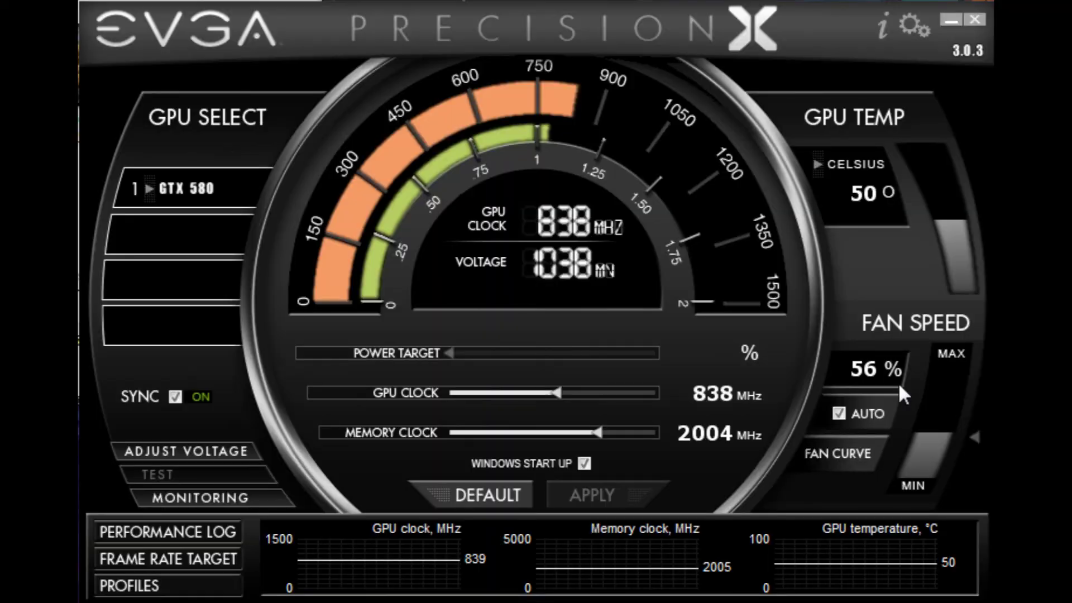
Reset the GPU clock to 772 MHz, then raise it via 801 to 838 MHz and apply
left_click(477, 495)
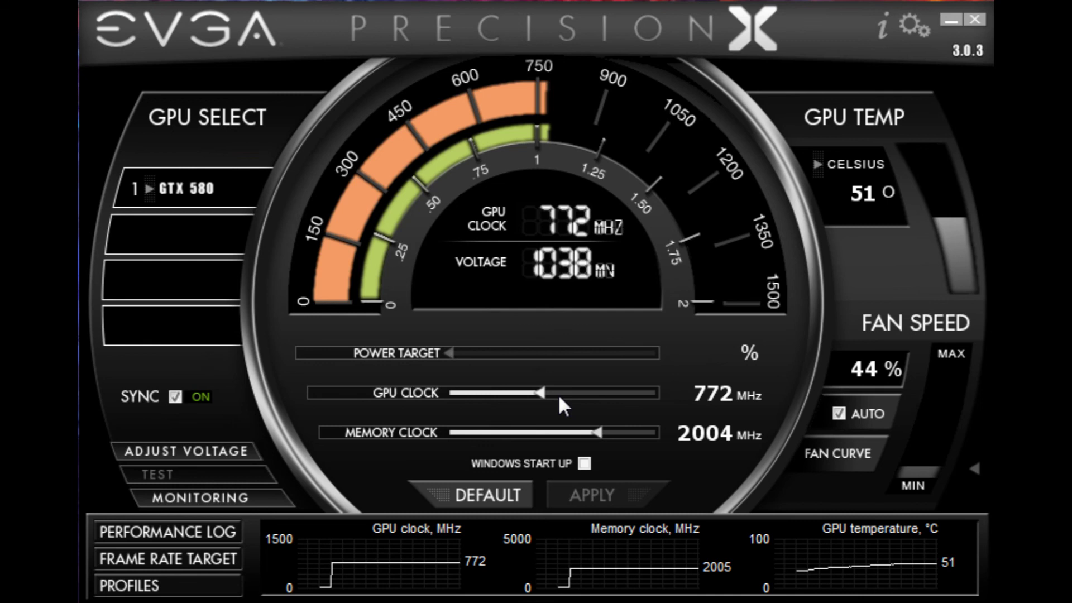
left_click_drag(545, 393, 552, 392)
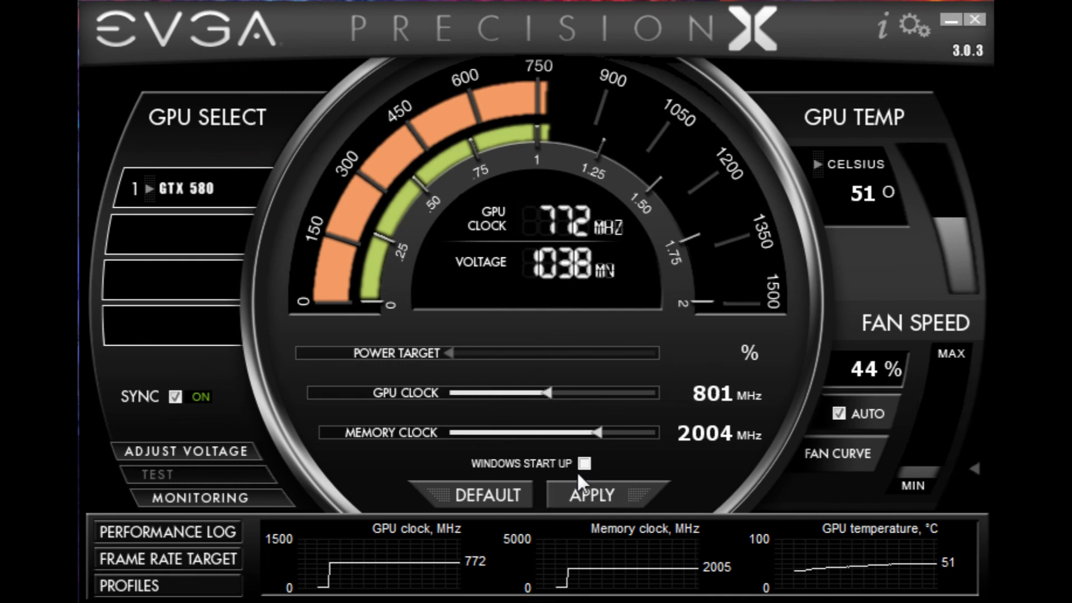
left_click(589, 494)
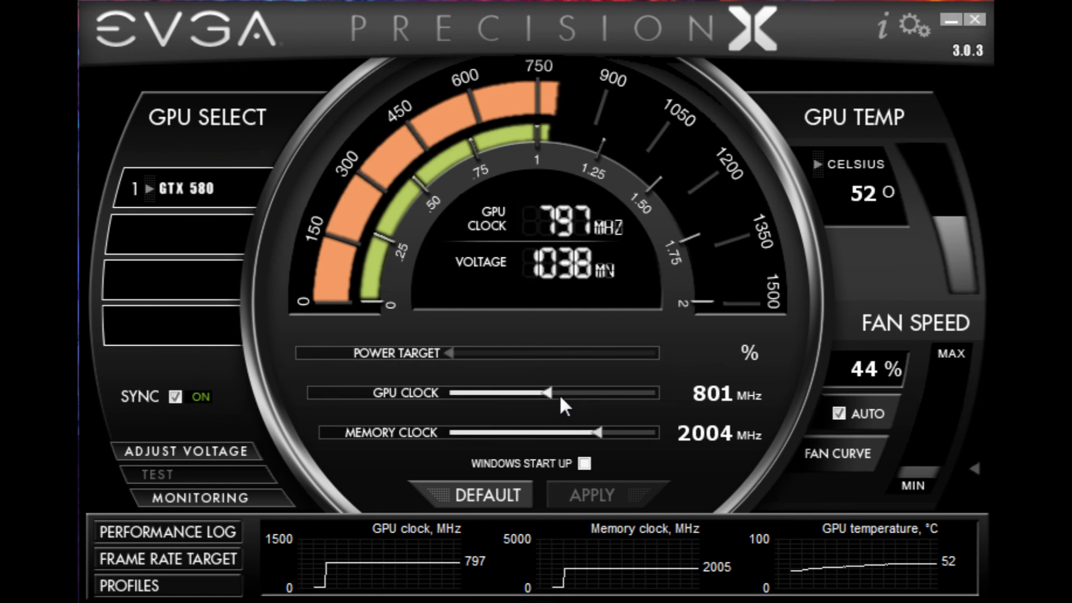
left_click_drag(549, 390, 556, 390)
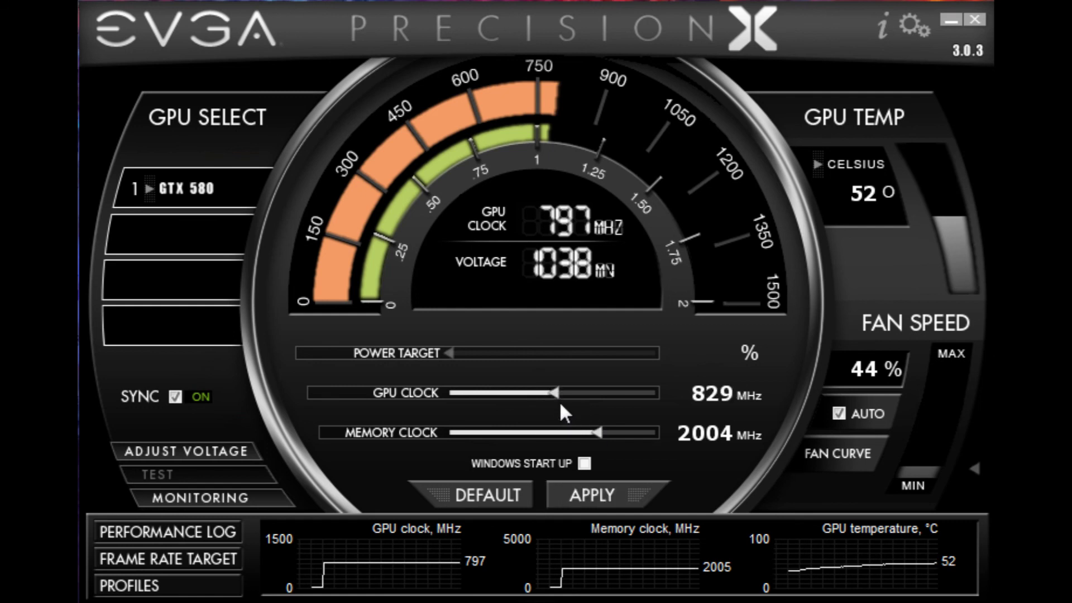
left_click_drag(552, 395, 555, 395)
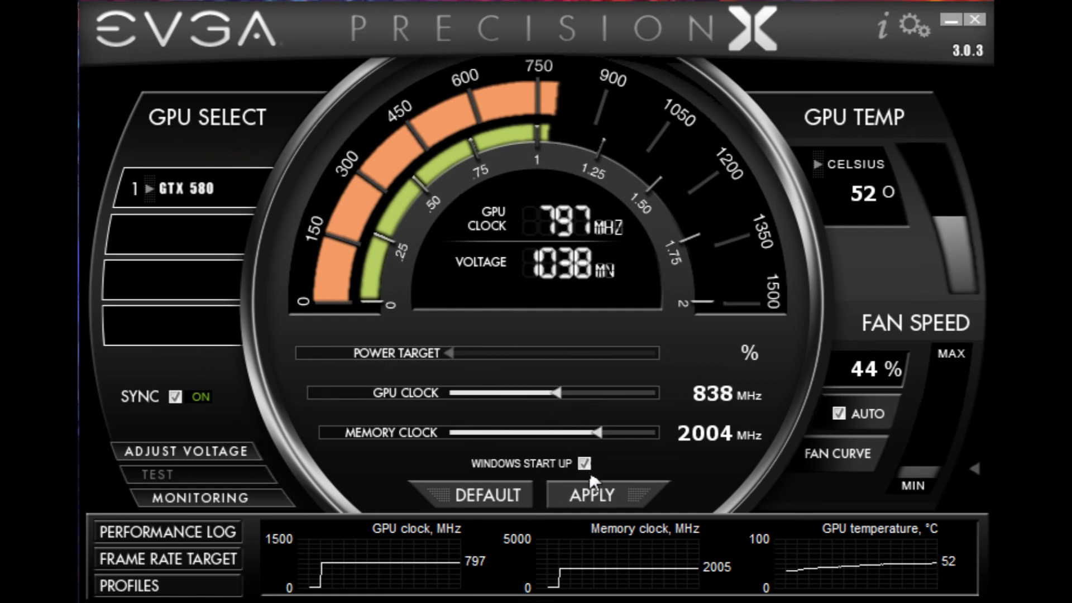
left_click(596, 487)
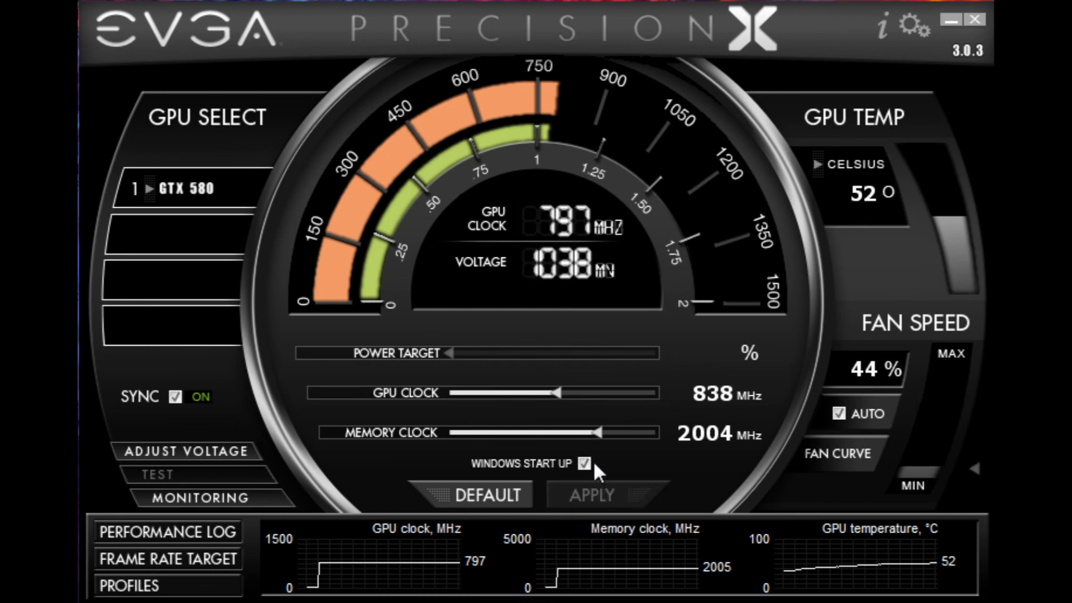
Enable logging history to a file in the monitoring settings
left_click(182, 502)
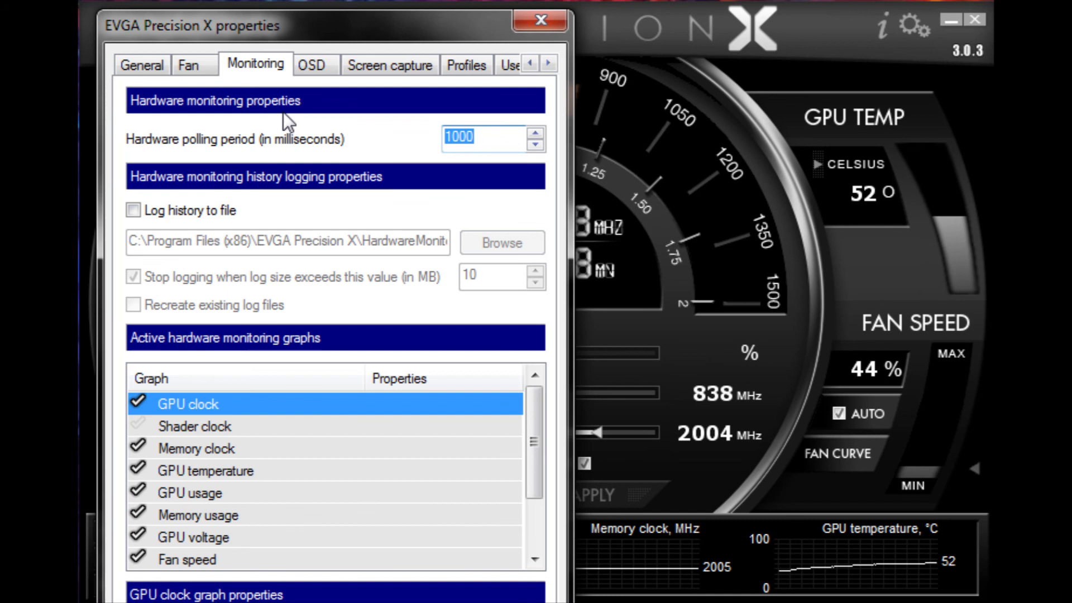
left_click(166, 210)
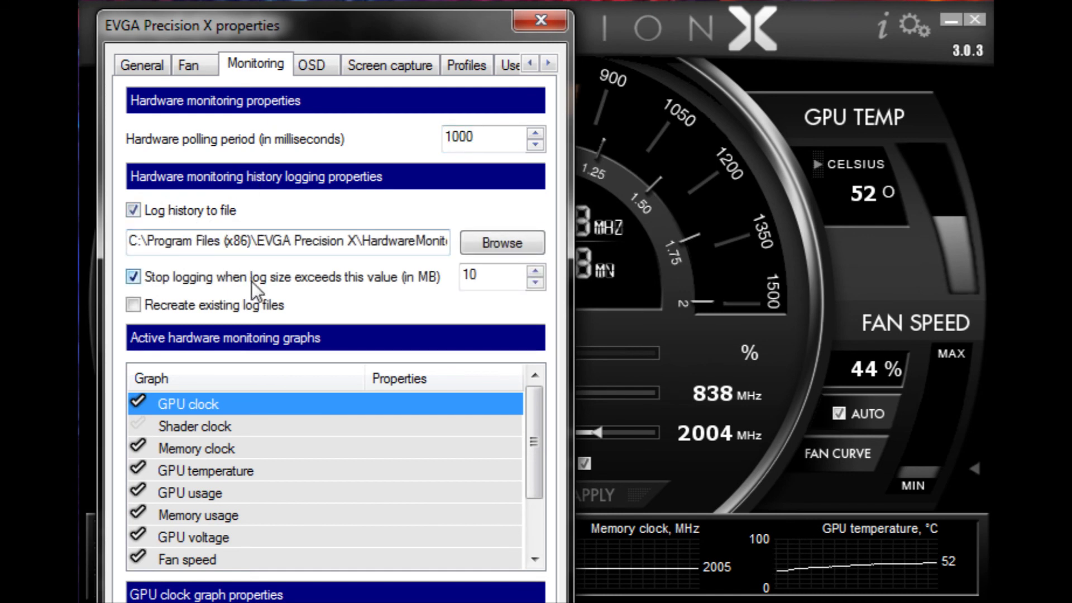
left_click_drag(343, 42, 350, 0)
Reshape the fan curve to 78% at 72 °C and 57% at 51 °C
left_click_drag(548, 278, 556, 366)
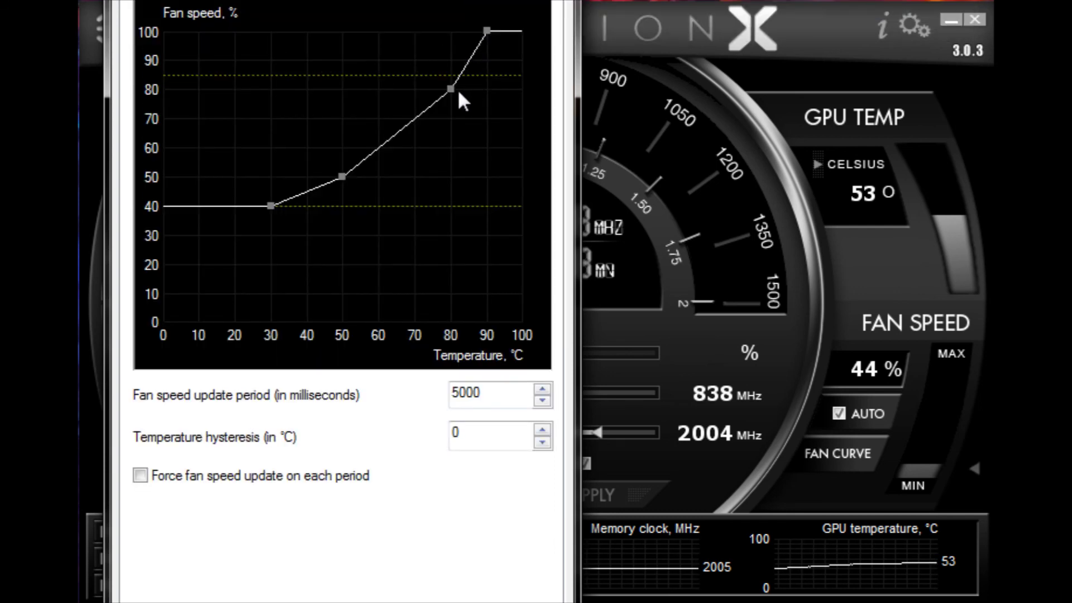
left_click_drag(451, 90, 425, 96)
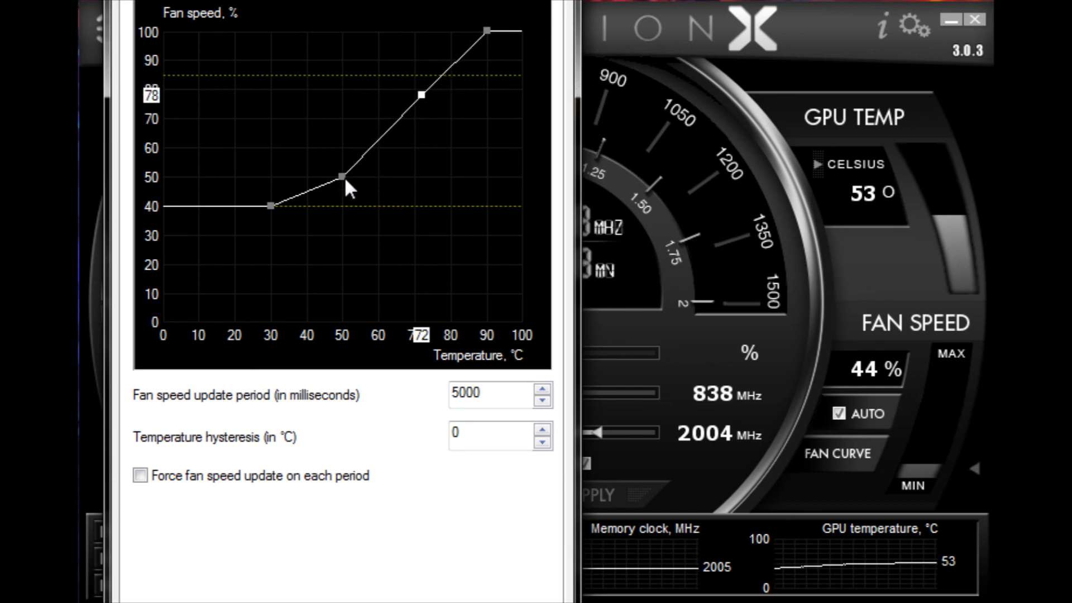
left_click_drag(345, 182, 343, 162)
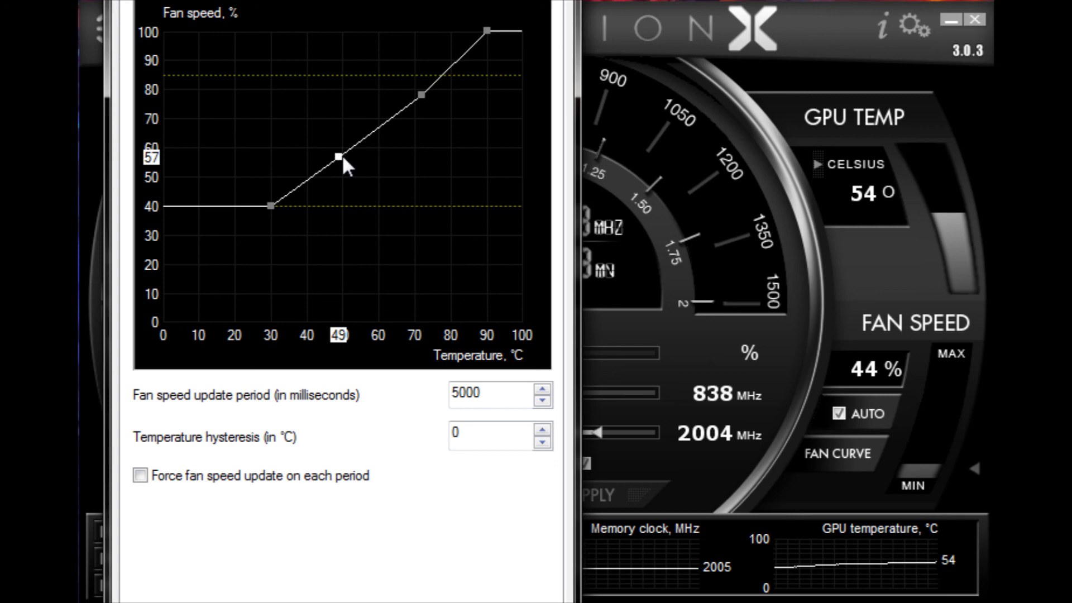
left_click_drag(343, 155, 349, 157)
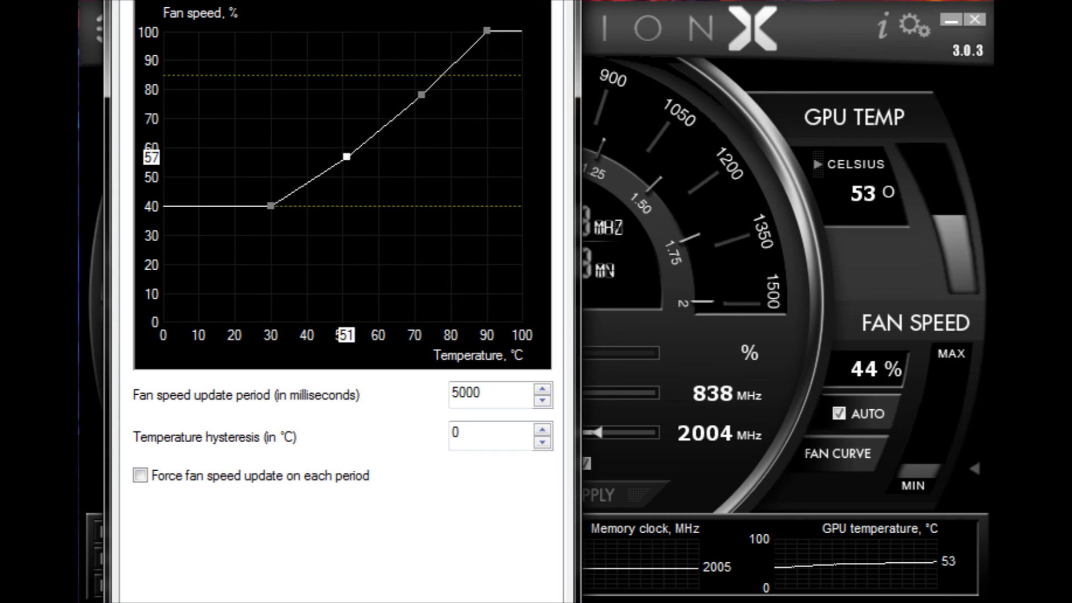
Confirm the fan curve changes and close the Precision X settings dialog
key("Return")
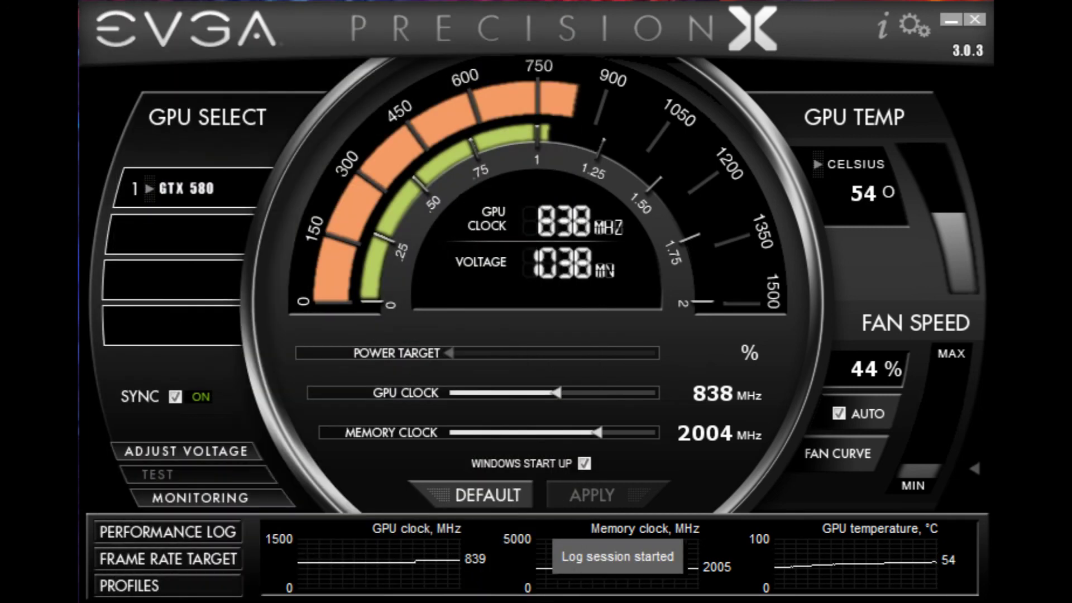